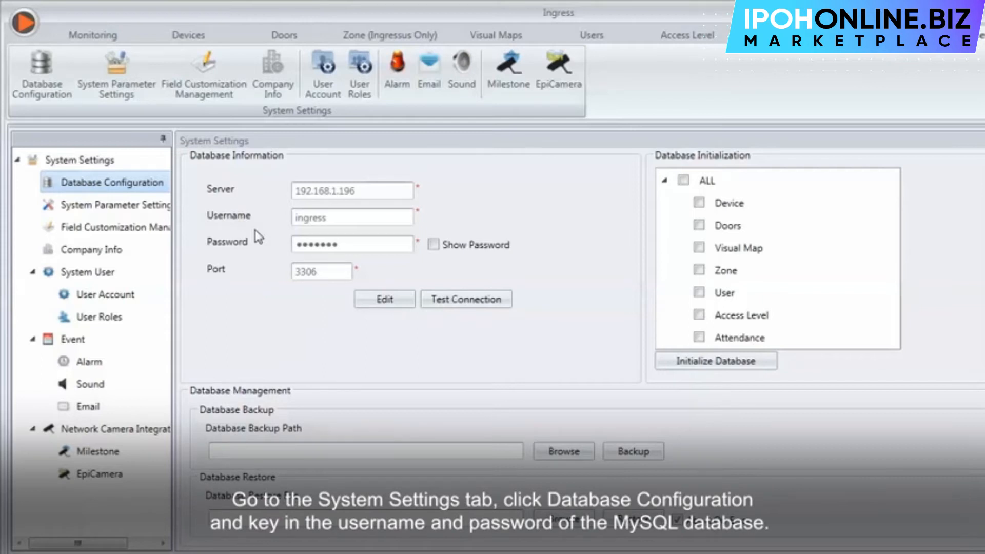
Test the database connection to server 192.168.1.196 on port 3306 and confirm 'Connected To Server'.
left_click(384, 299)
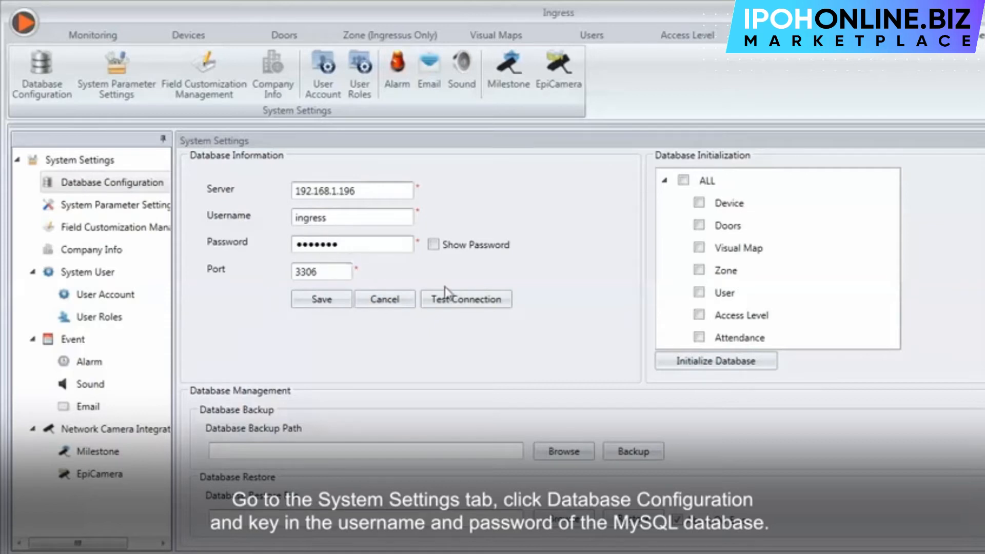
left_click(469, 301)
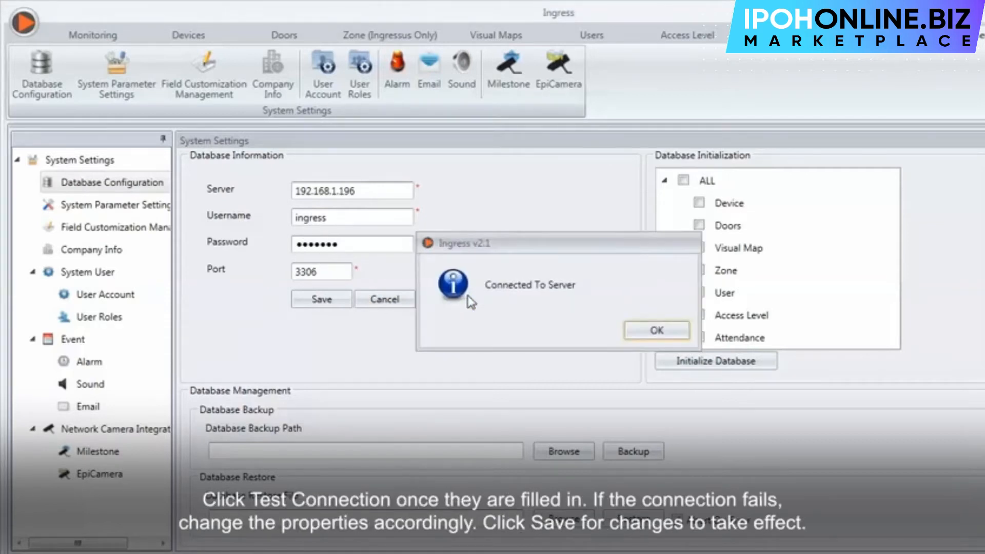
left_click(656, 330)
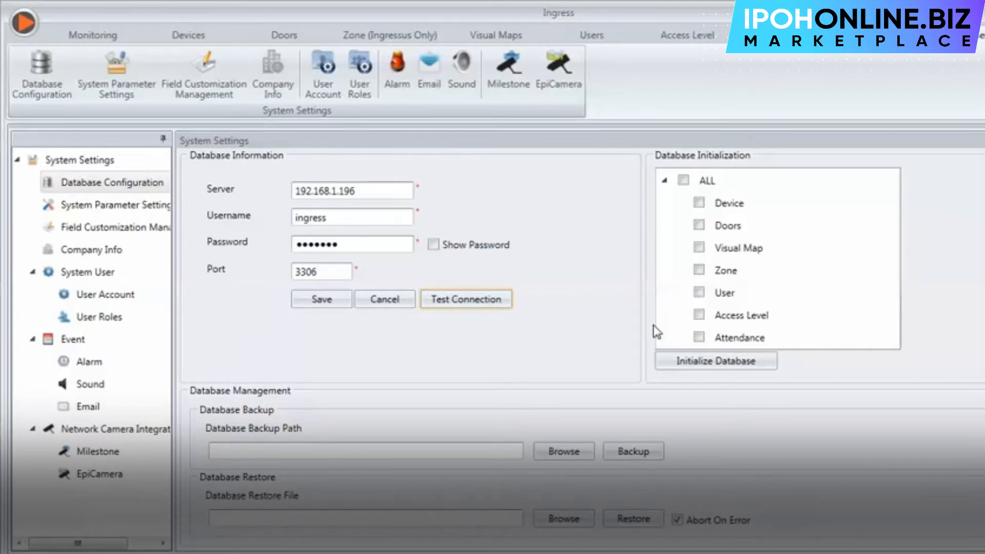
left_click(591, 455)
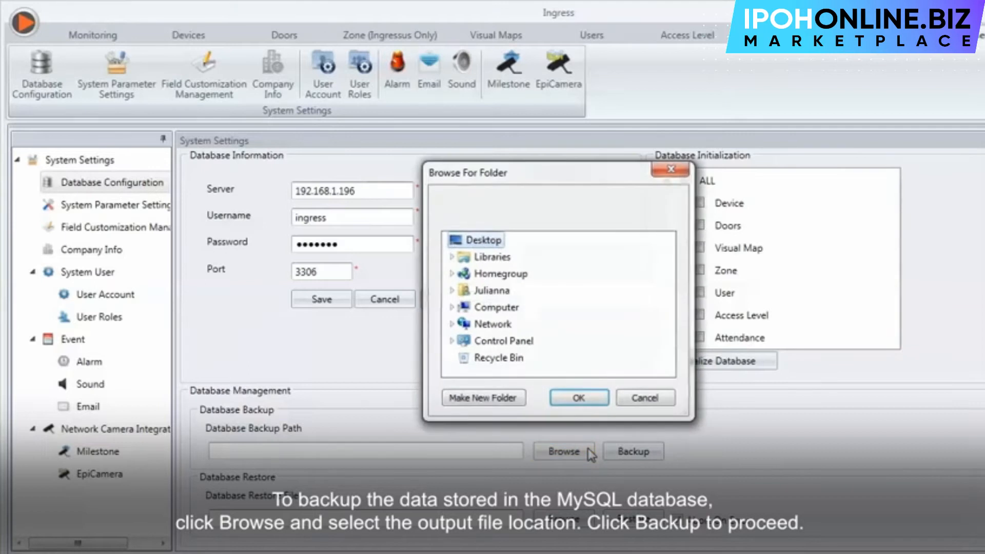
left_click(583, 398)
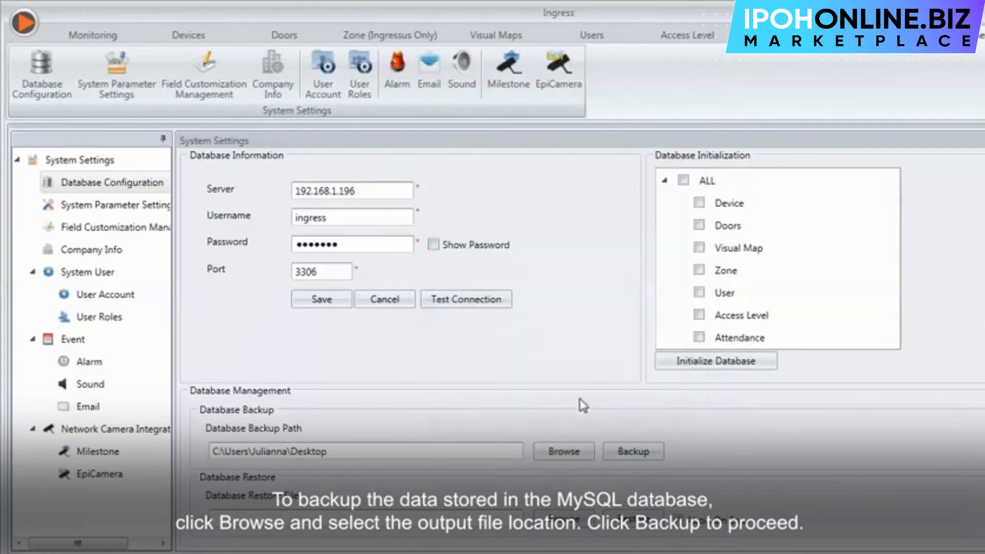
left_click(633, 452)
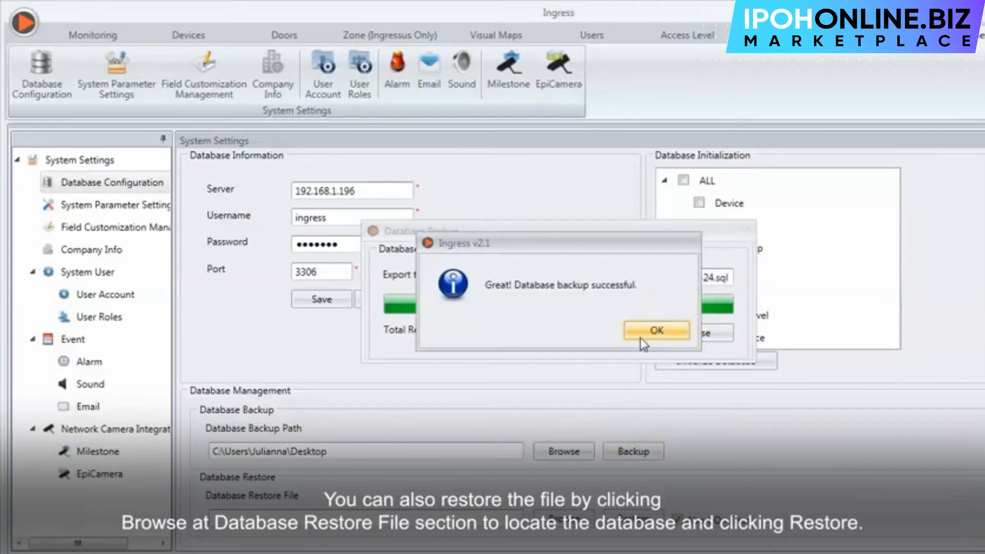
left_click(640, 337)
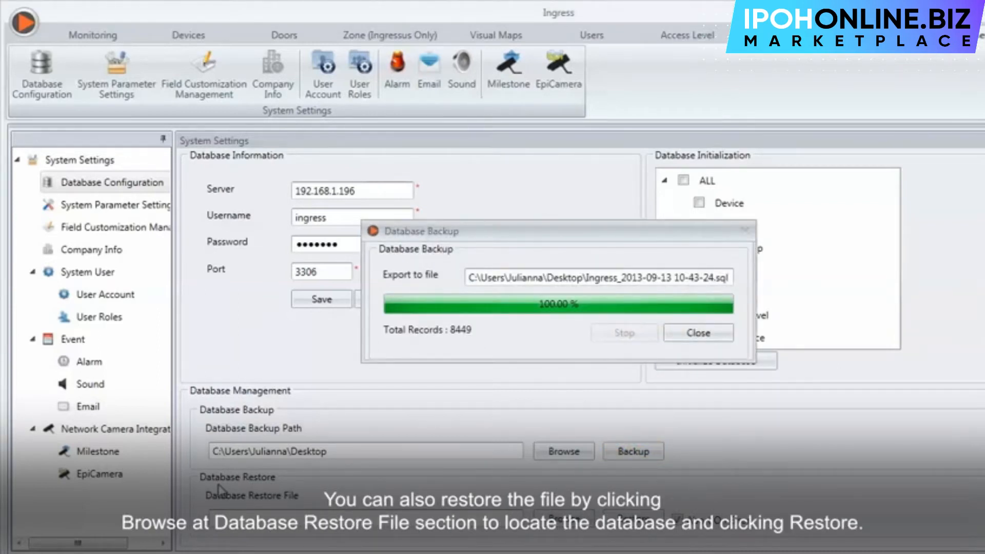
left_click(699, 333)
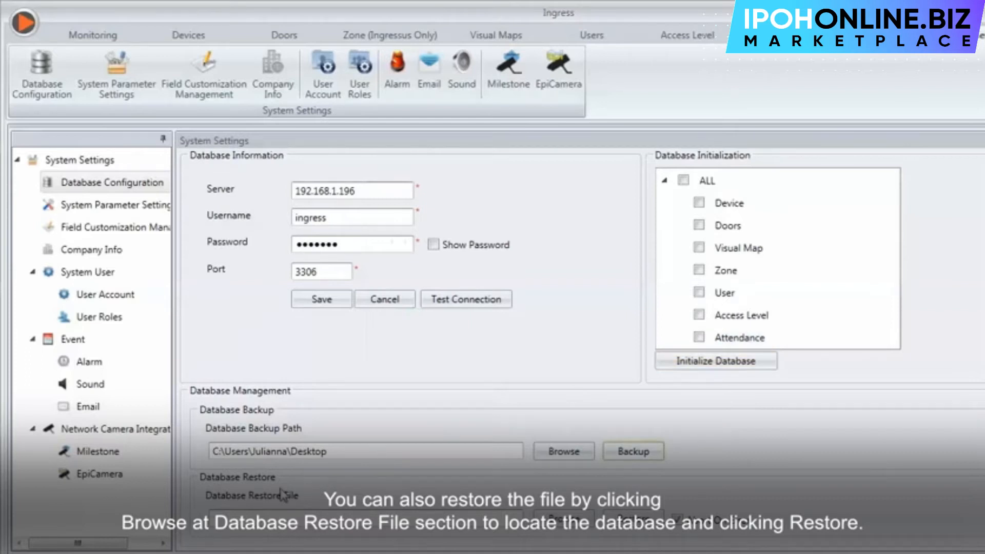
left_click(564, 519)
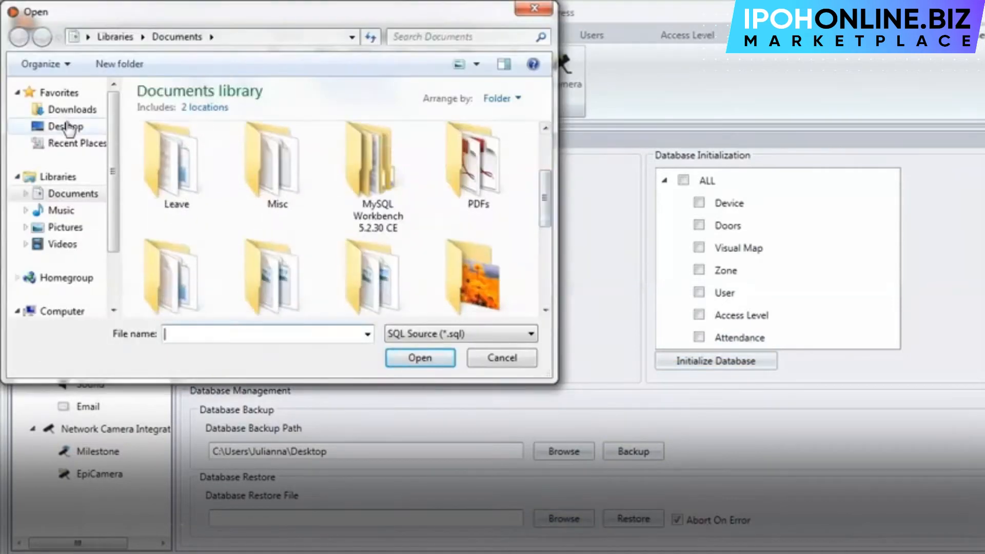
left_click(66, 126)
left_click(519, 207)
left_click(431, 359)
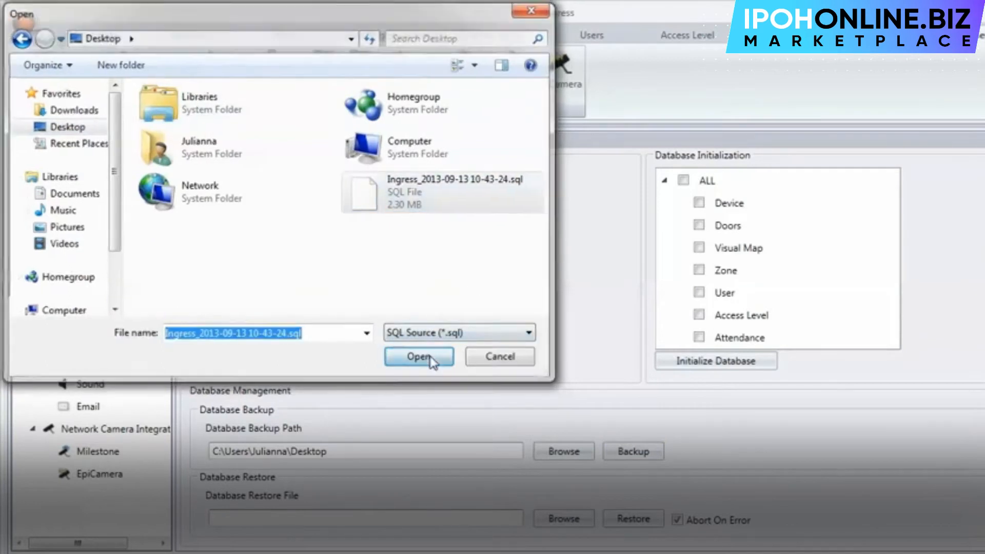
left_click(656, 521)
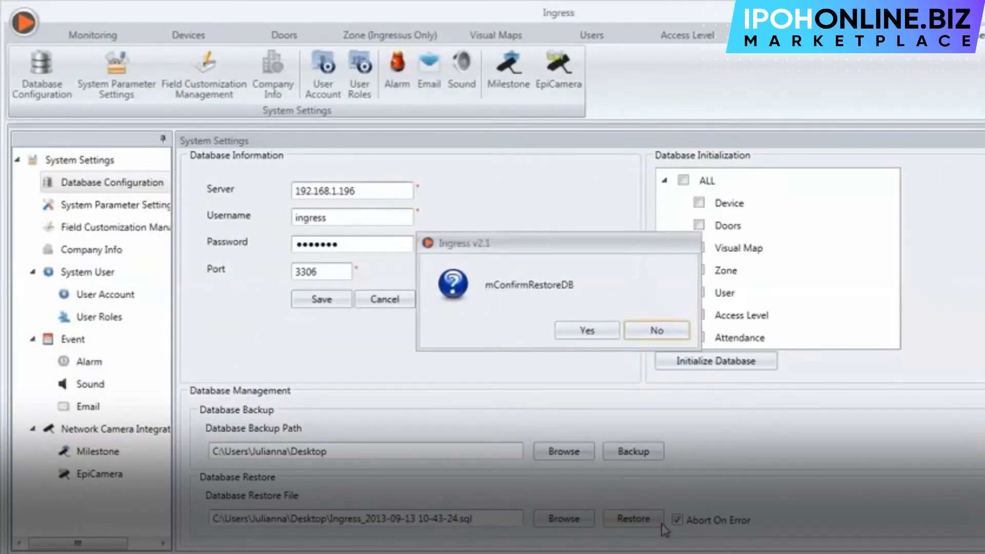
left_click(597, 332)
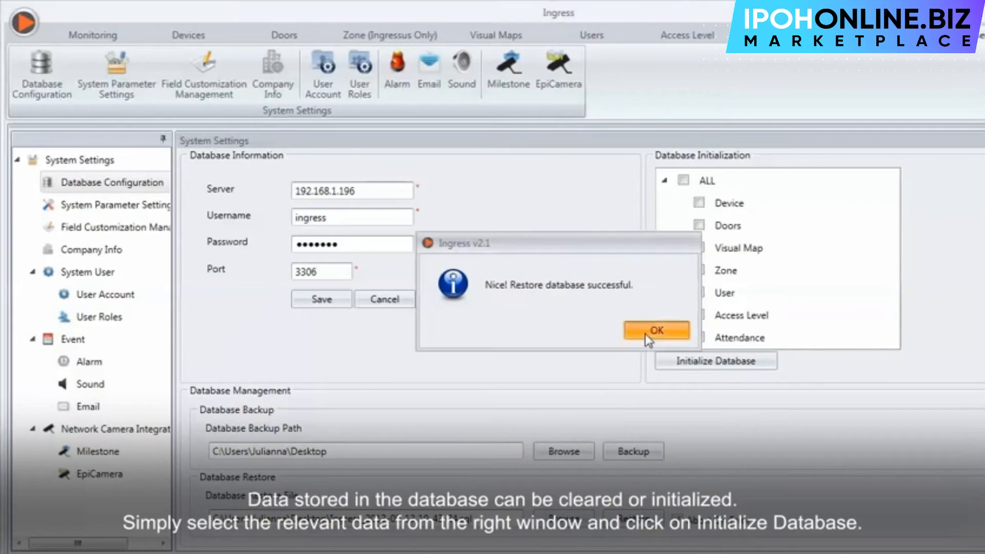
left_click(648, 332)
Initialize only Device, Zone and Access Level data, excluding Visual Map, Doors, User and Attendance.
left_click(683, 180)
left_click(698, 248)
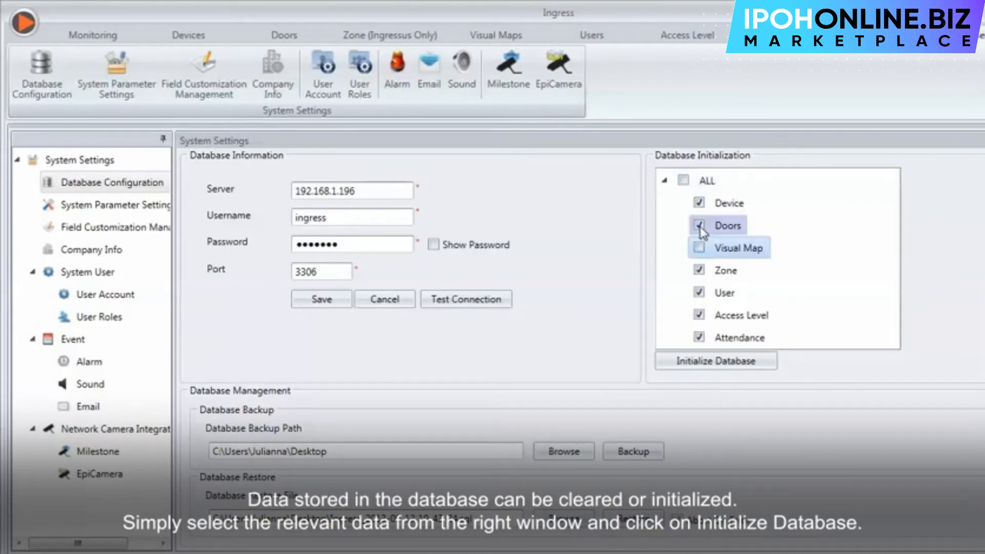
left_click(699, 226)
left_click(698, 292)
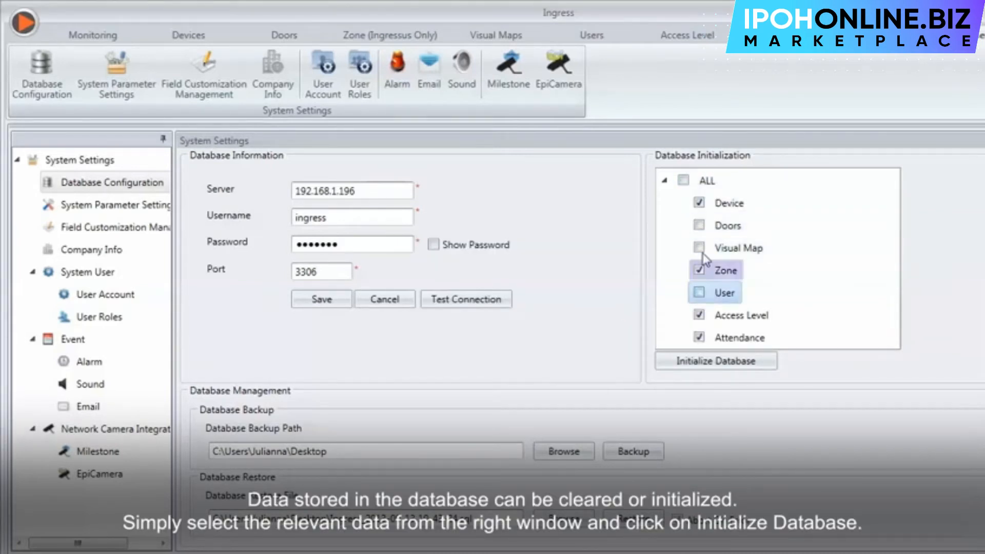
left_click(699, 337)
left_click(706, 361)
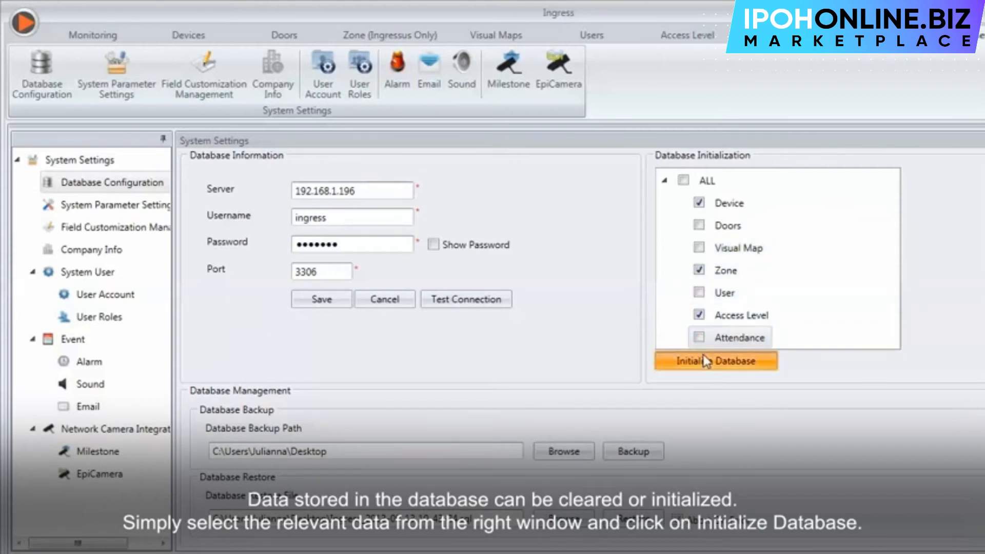
left_click(593, 330)
left_click(678, 334)
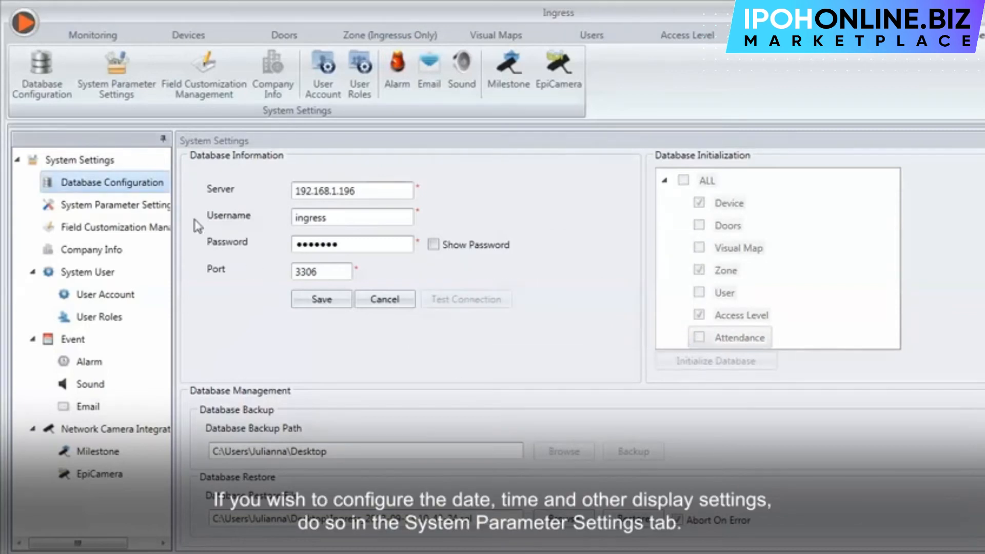
left_click(149, 205)
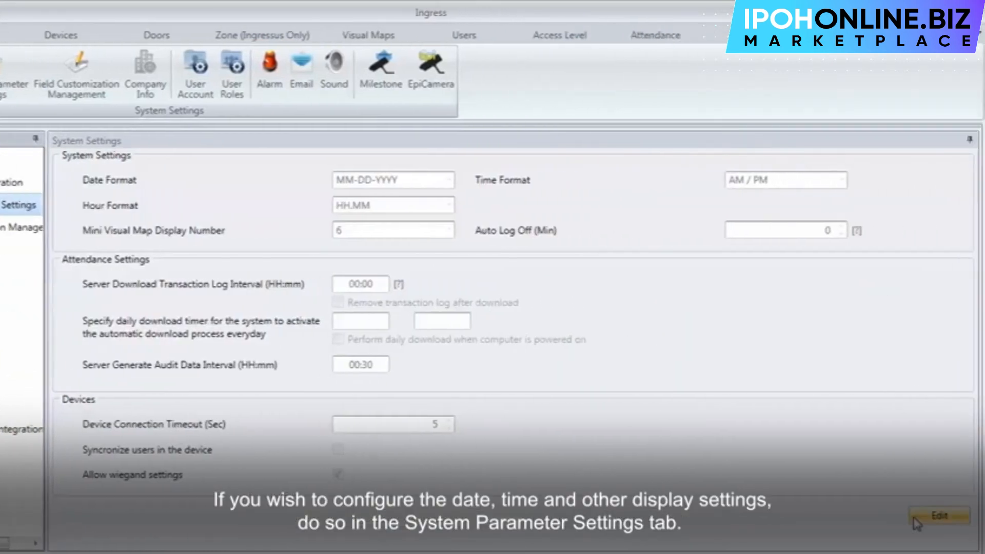
Save the system parameters with MM-DD-YYYY date format and HH.MM hour format unchanged.
left_click(448, 183)
left_click(448, 183)
left_click(448, 206)
left_click(450, 207)
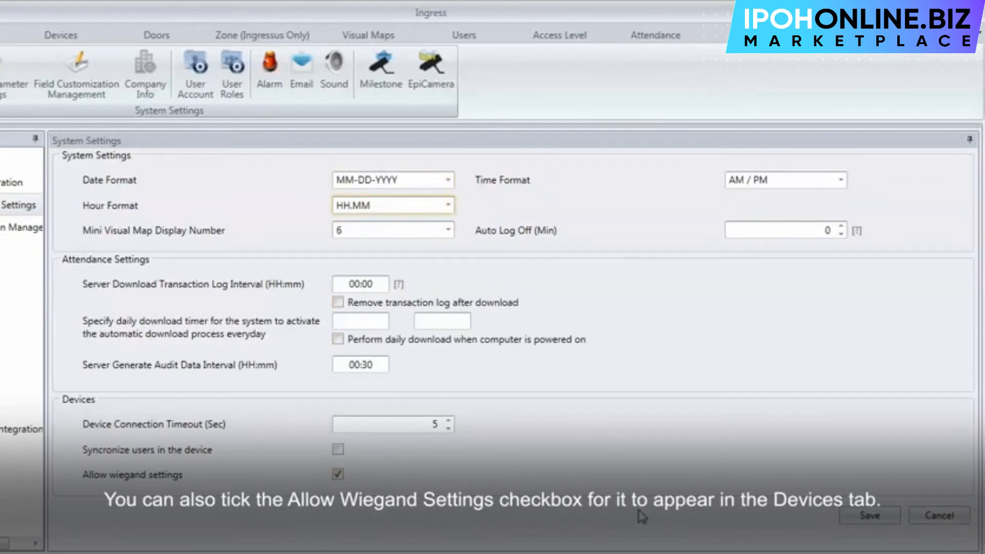
left_click(854, 518)
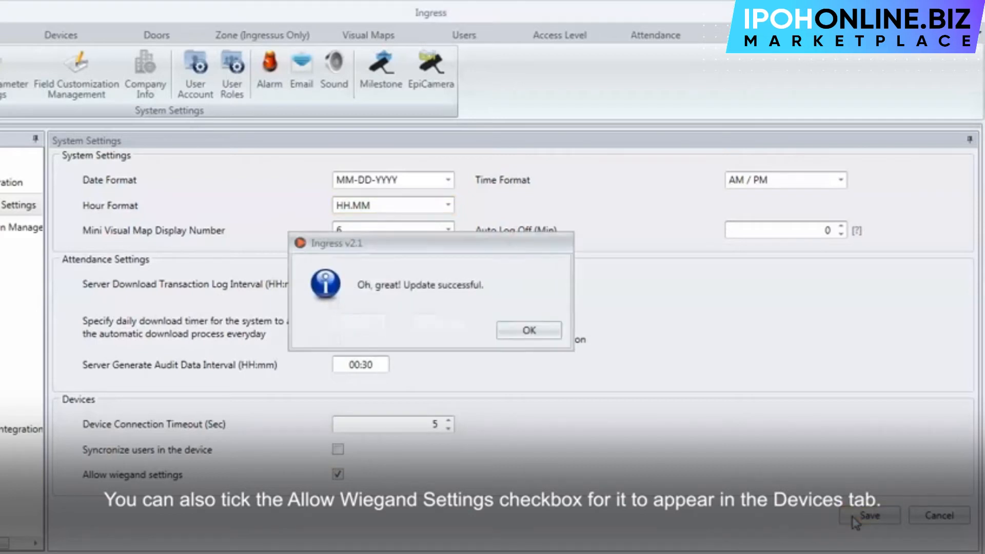
left_click(551, 333)
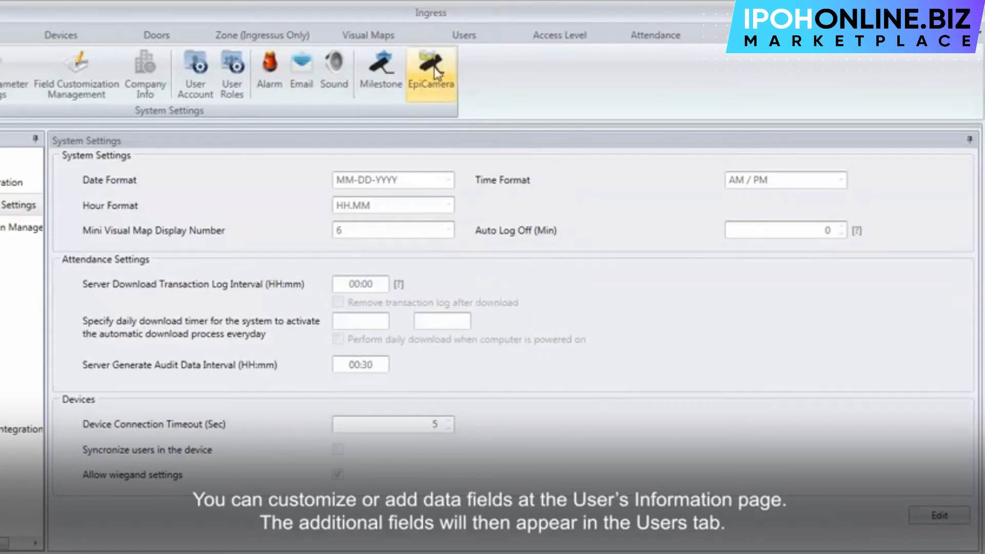
In the Users tab, expand the Technical department and select its user.
left_click(463, 36)
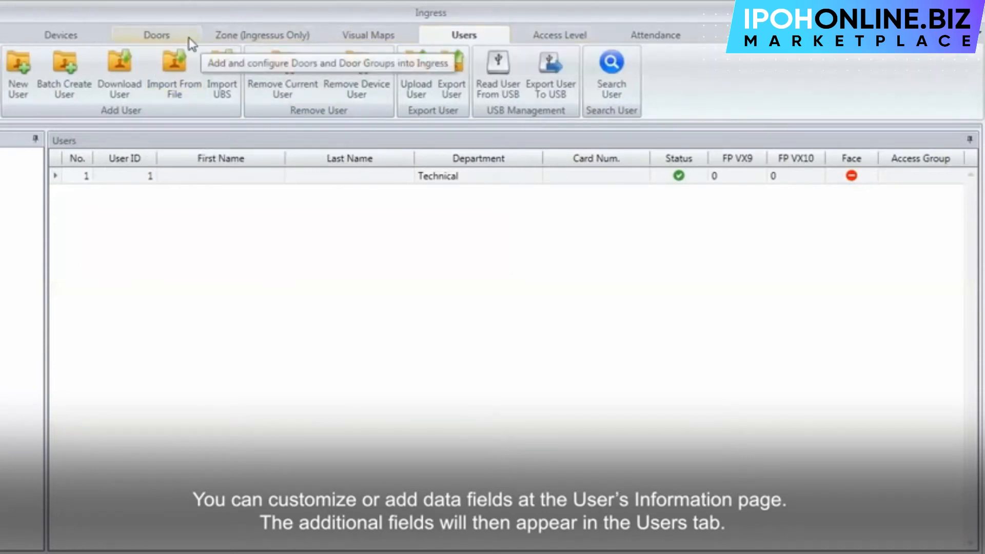
left_click(86, 182)
double_click(88, 190)
left_click(80, 204)
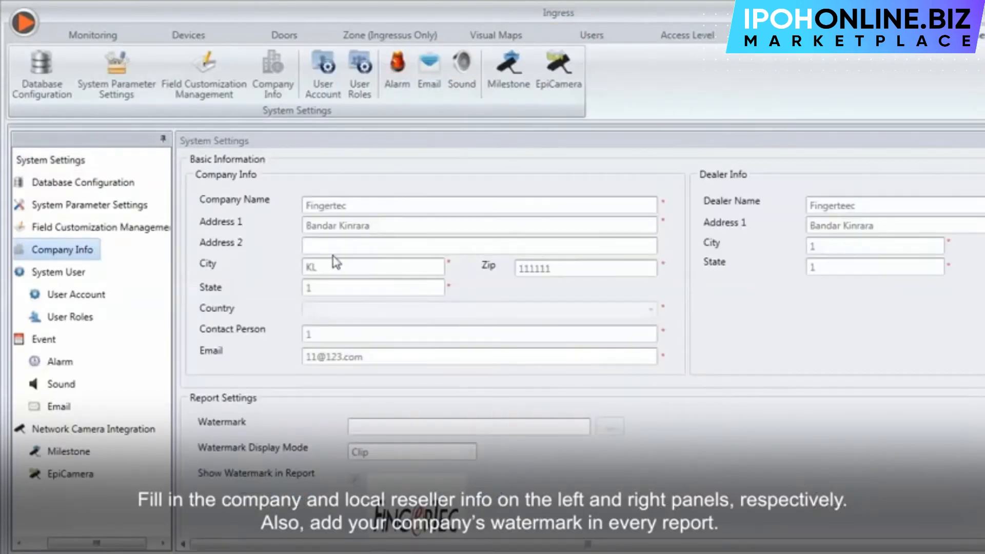
Select System User in the System Settings tree to show accounts and roles.
scroll(955, 508, "down", 3)
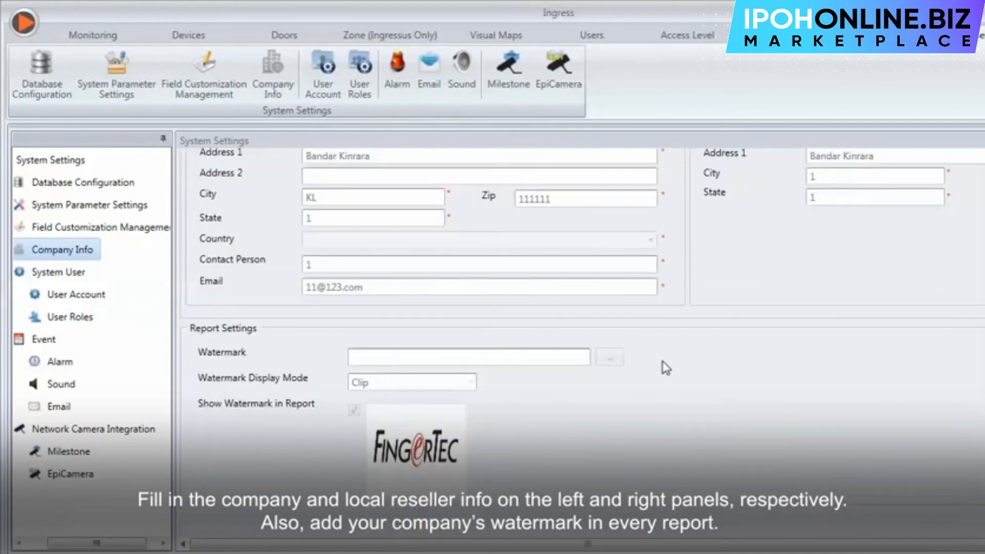
scroll(476, 277, "up", 2)
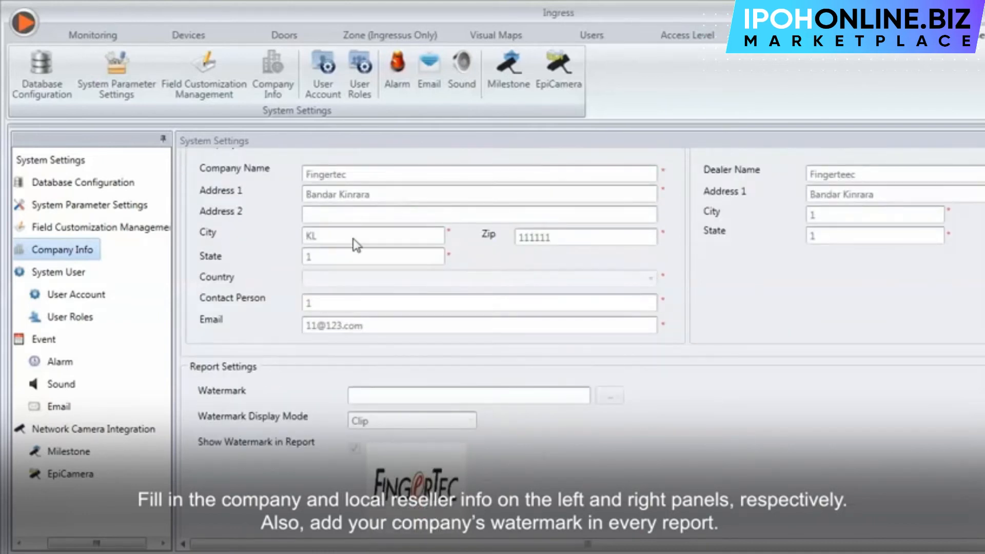
scroll(364, 259, "down", 2)
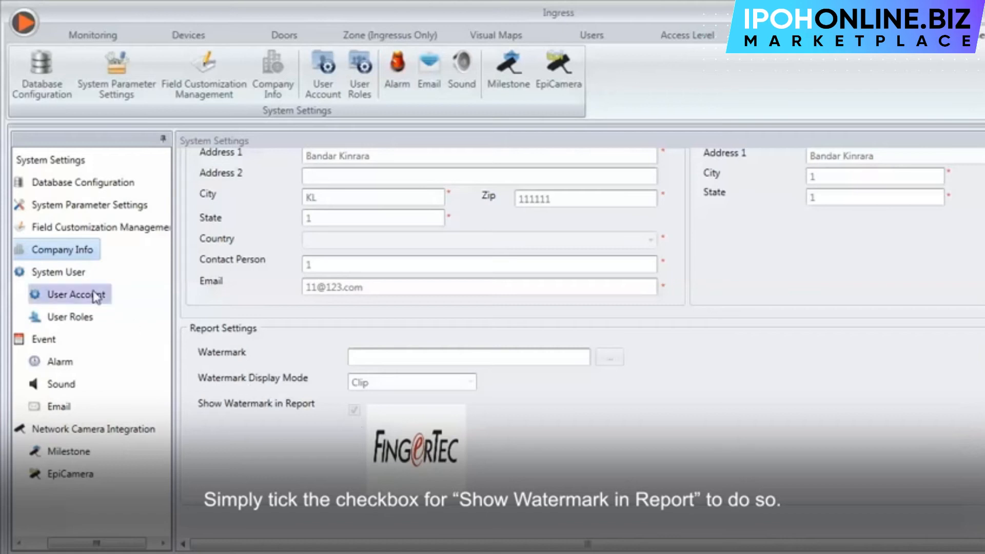
left_click(83, 280)
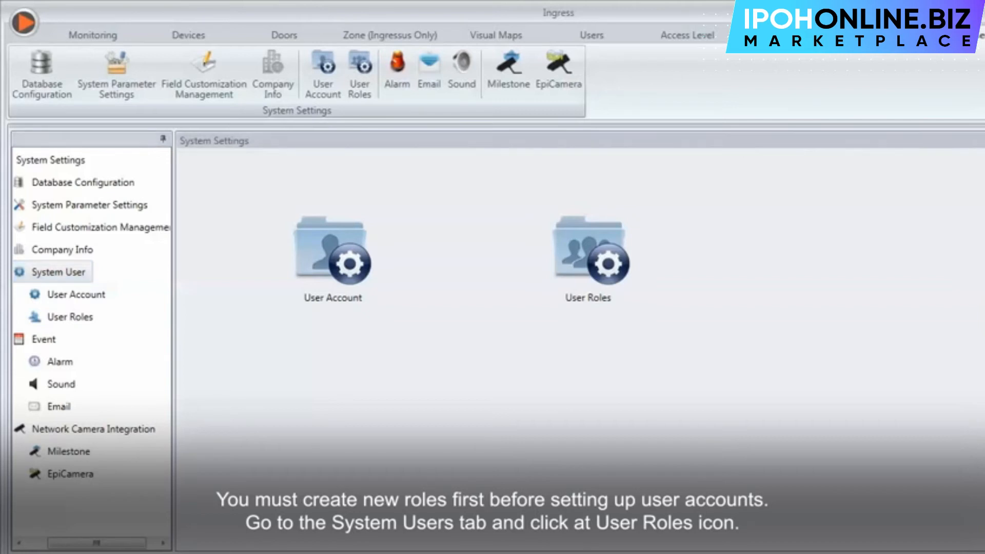
Create an 'Operator' user role with both permissions for the User and Reports modules.
double_click(579, 289)
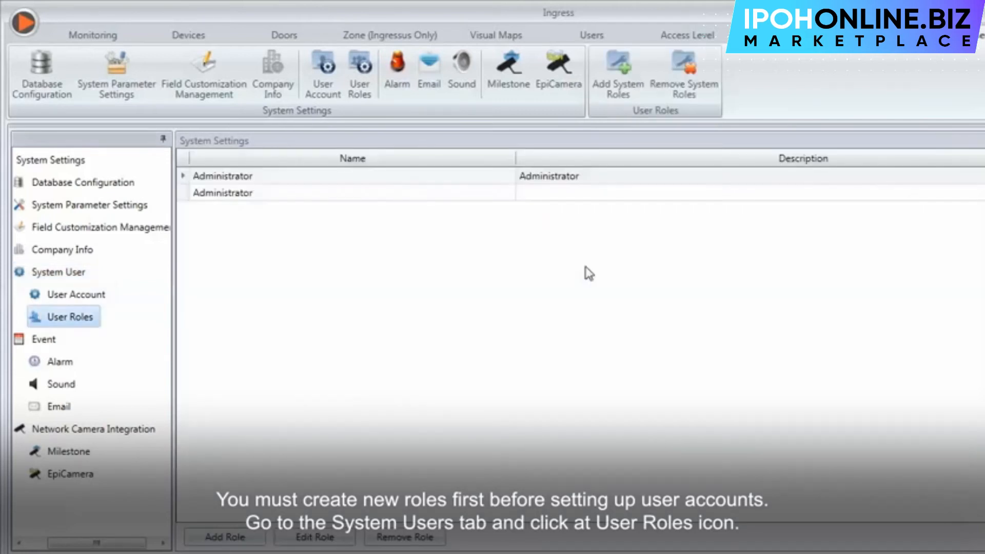
left_click(262, 536)
left_click(493, 149)
type("Operator")
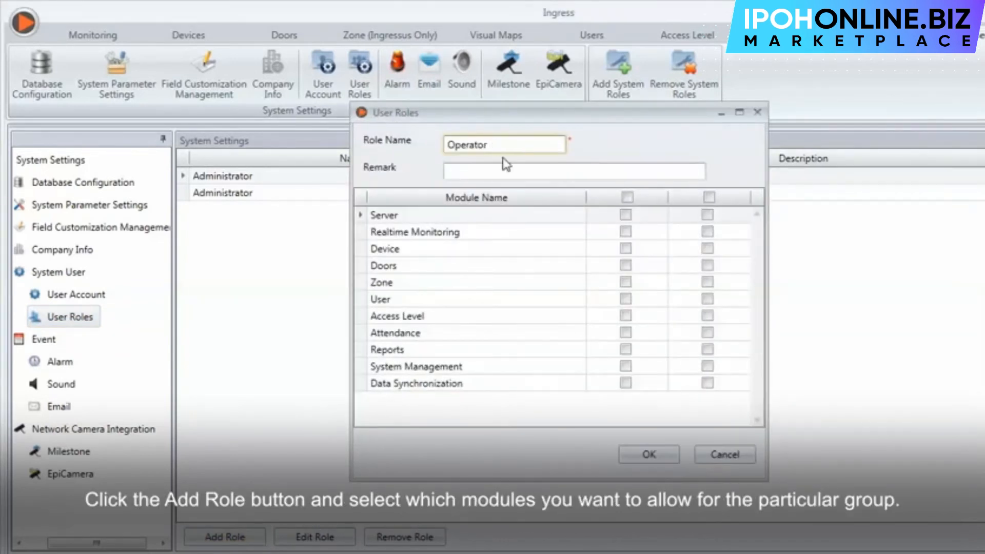
left_click(625, 299)
left_click(707, 298)
left_click(625, 348)
left_click(708, 348)
left_click(648, 454)
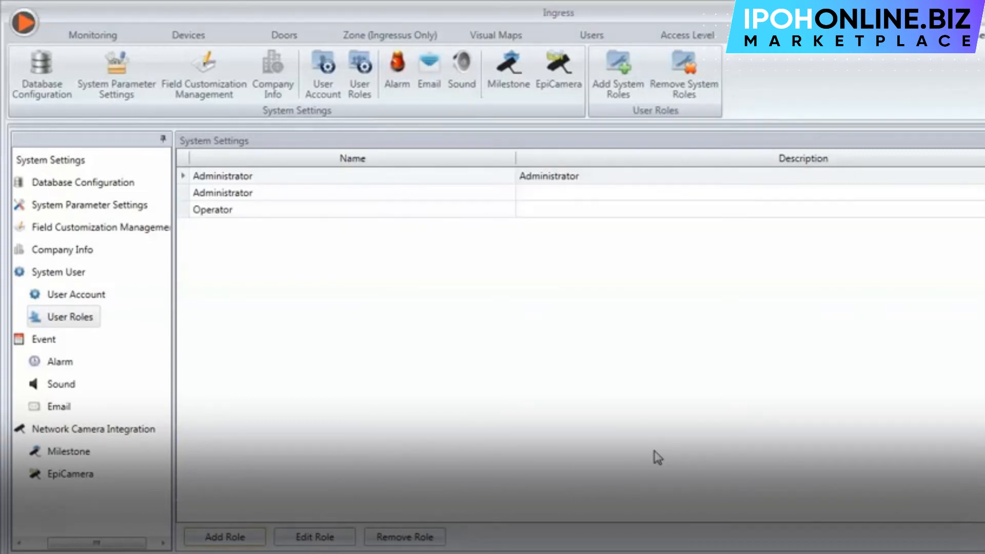
Rename the second Administrator role to 'System Administrator'.
left_click(362, 193)
left_click(315, 537)
left_click(444, 143)
type("System Administrator")
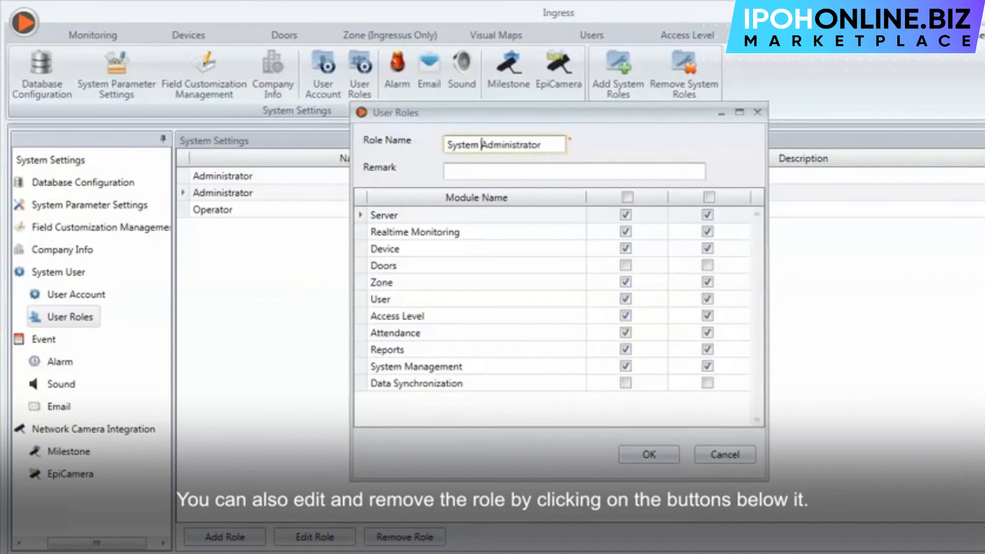
left_click(648, 451)
Attempt to remove the Administrator role and accept the role-in-use warning.
left_click(381, 536)
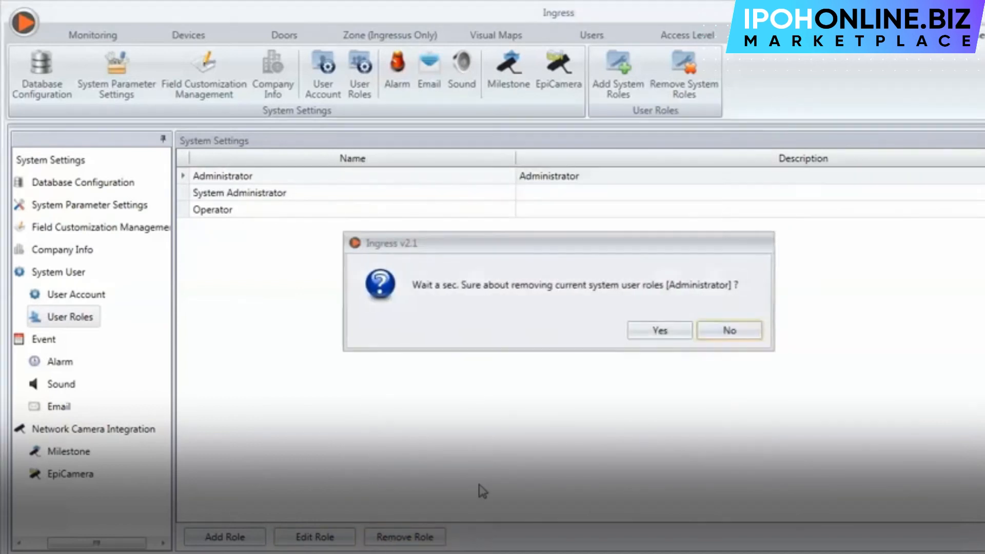
left_click(667, 334)
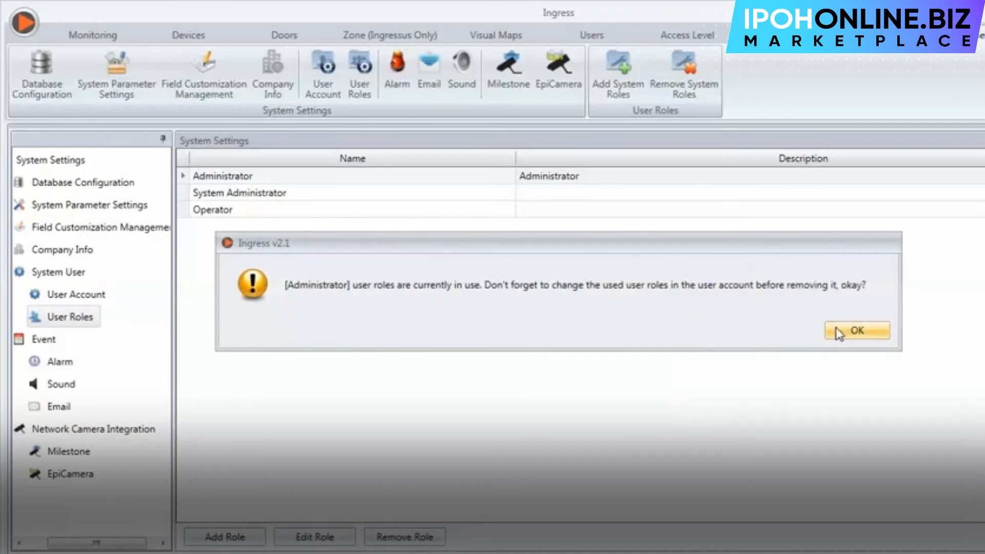
left_click(869, 333)
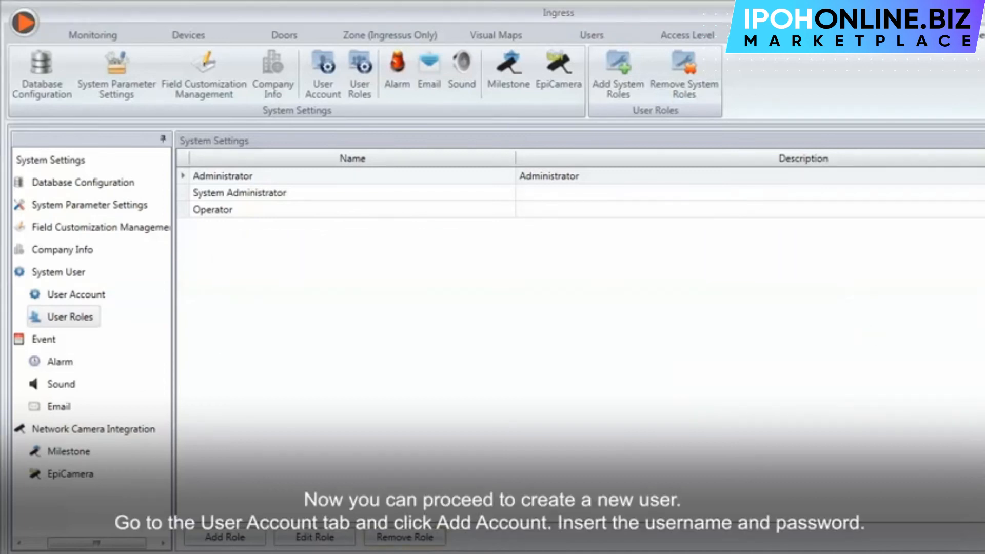
Add a system user account with a username, password and confirmation, assigned the Operator role.
left_click(102, 302)
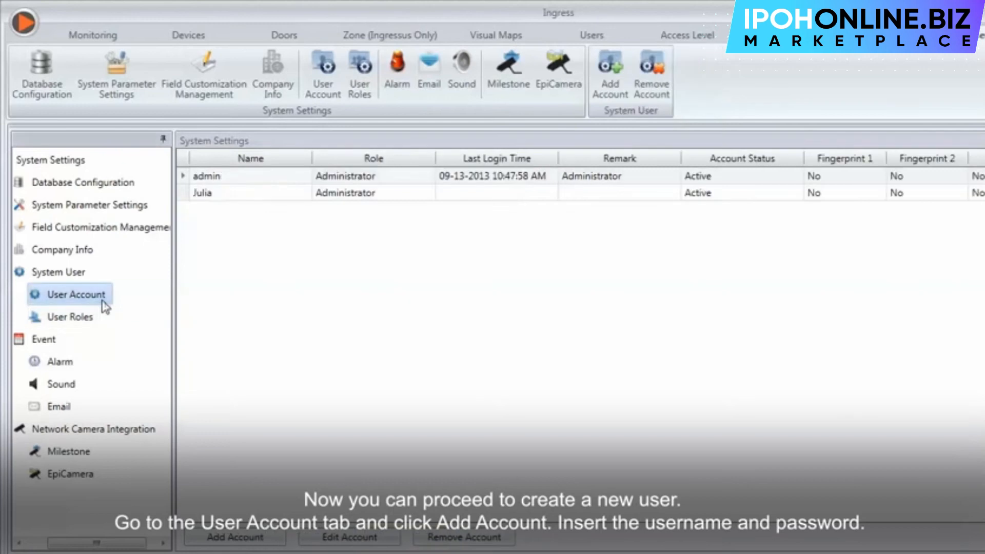
left_click(261, 537)
left_click(588, 174)
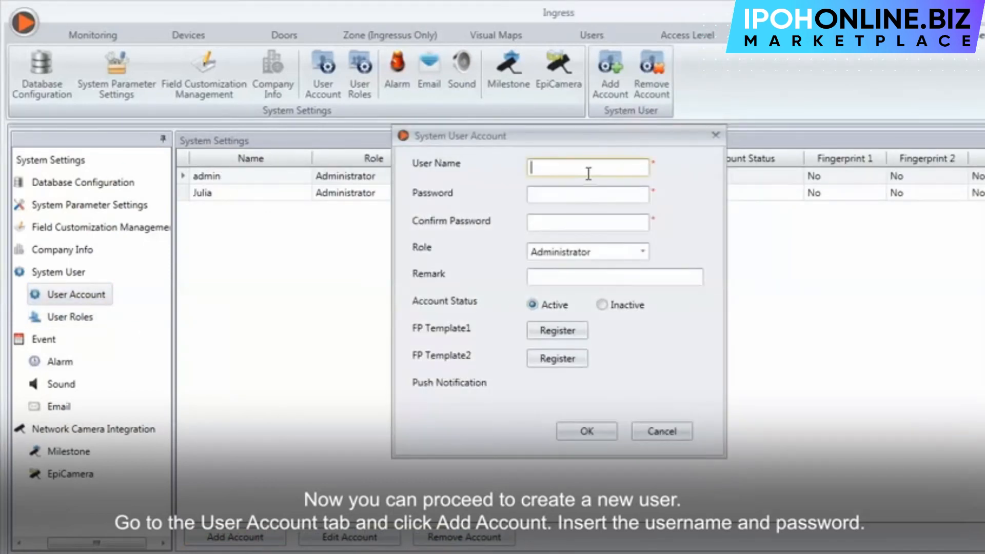
left_click(608, 192)
type("1")
left_click(613, 223)
type("123")
left_click(642, 251)
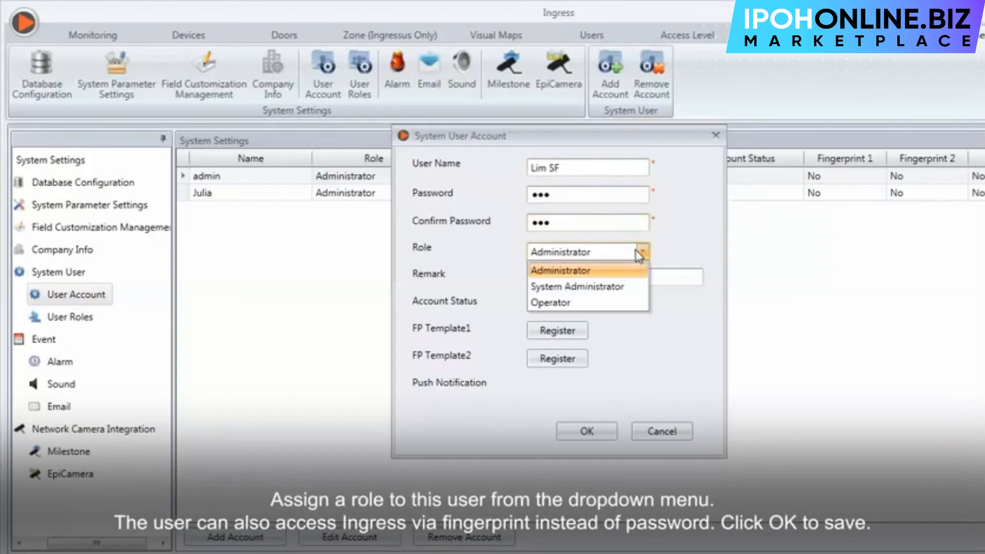
left_click(622, 308)
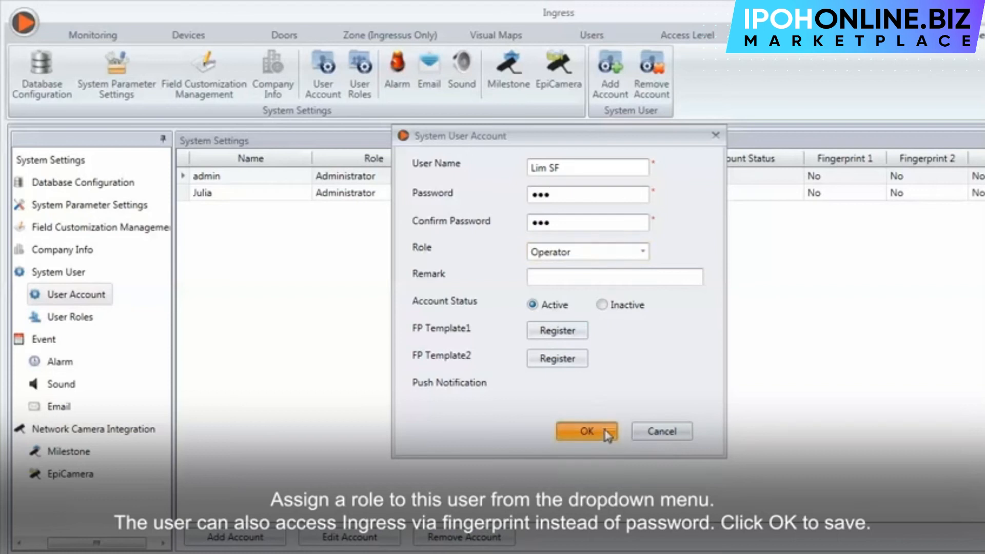
left_click(586, 431)
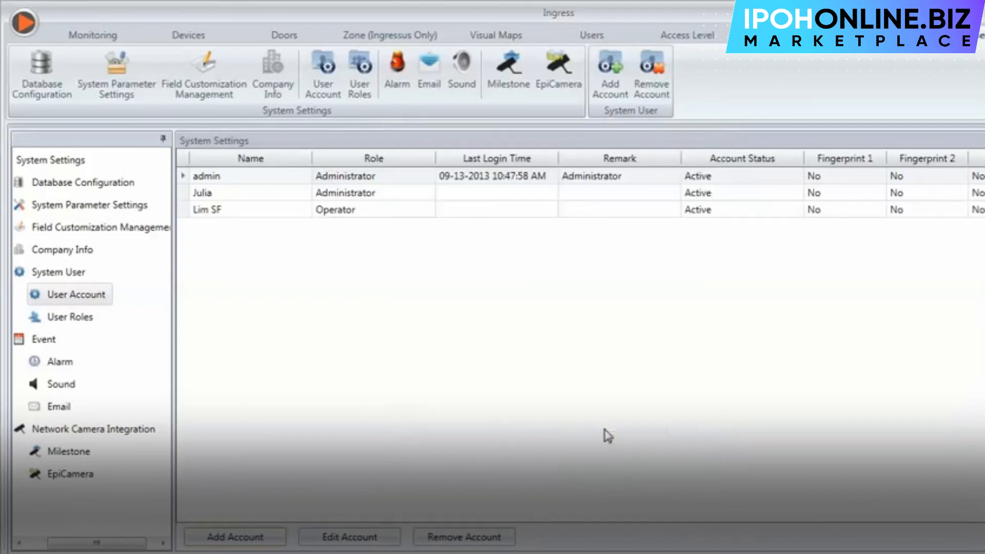
Review the Event alarm, sound and email settings, then show Network Camera Integration options.
left_click(51, 345)
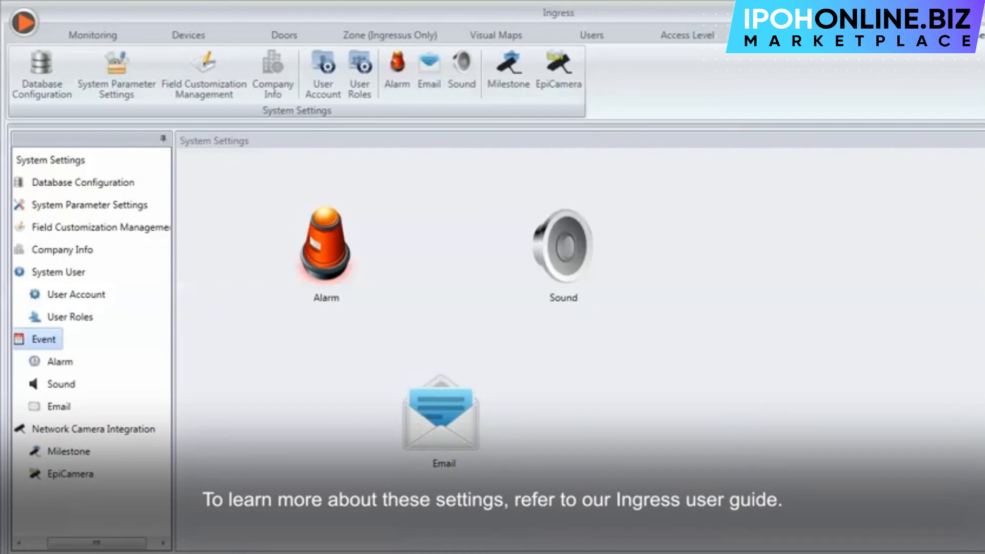
left_click(115, 426)
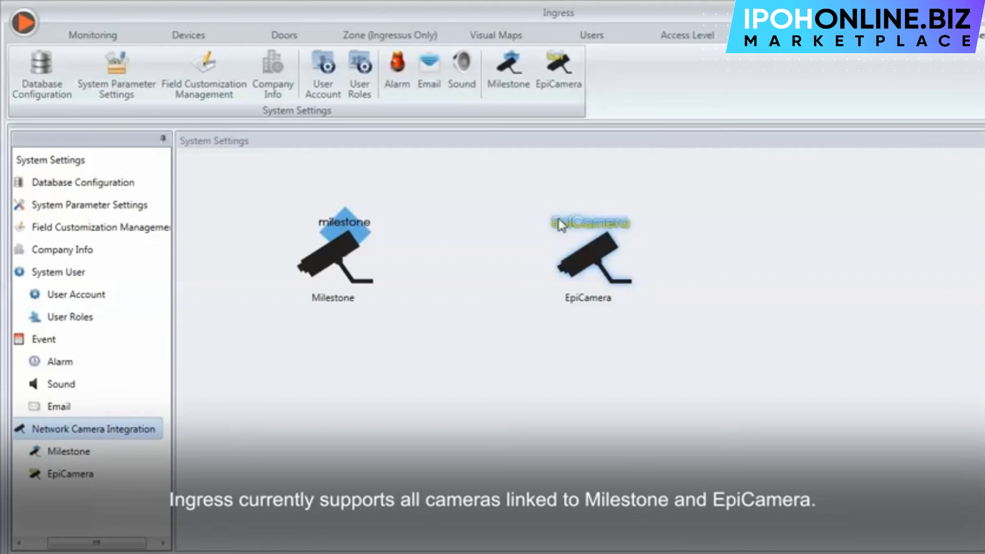
Save the Milestone camera settings: server 192.168.1.1, port 80, credentials and 1-day retention.
left_click(352, 253)
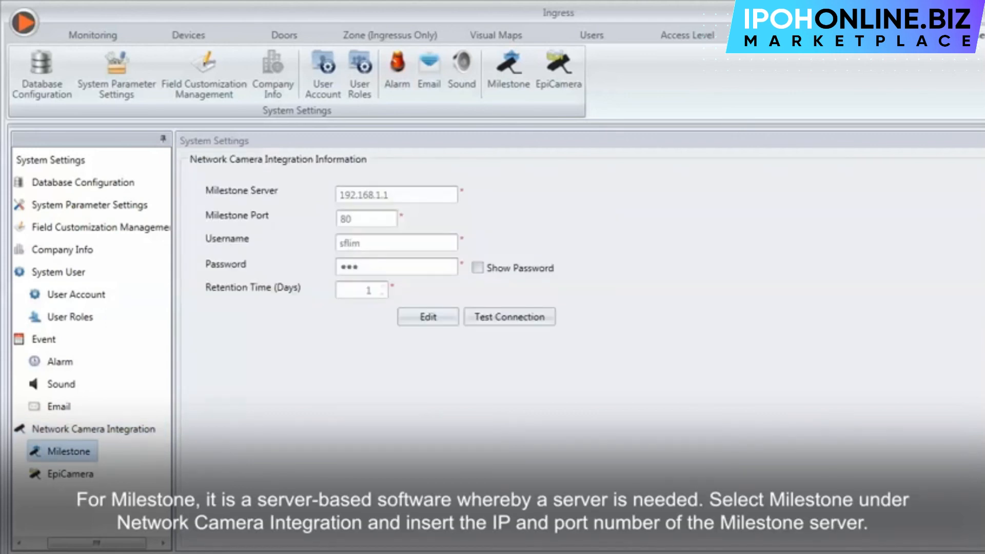
left_click(427, 316)
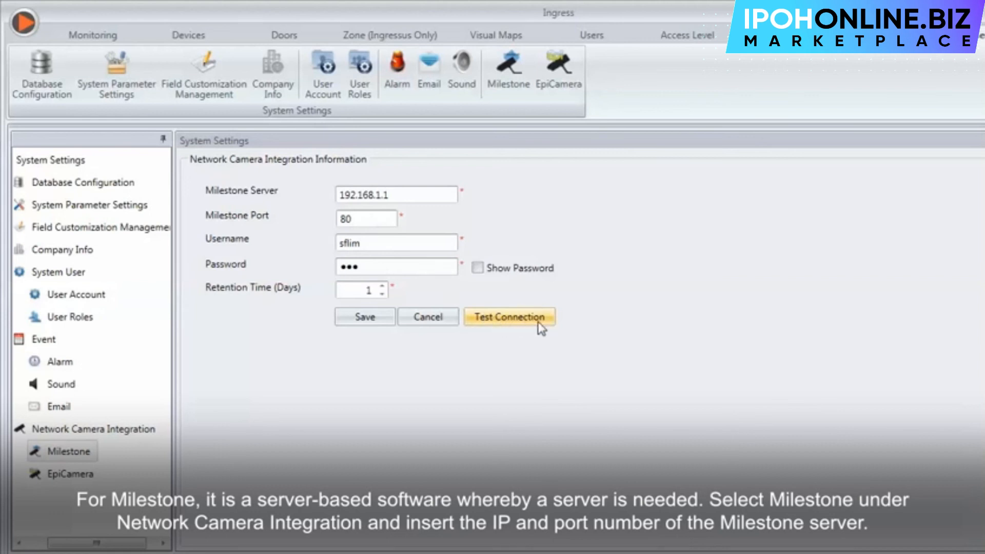
left_click(362, 319)
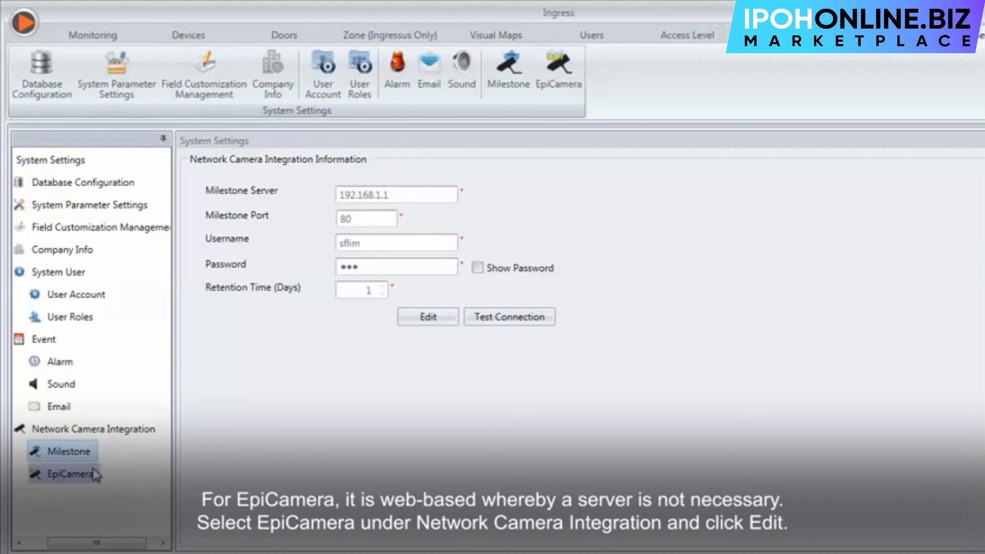
Enter the EpiCamera account username and password, then save with the 5-second image interval.
left_click(69, 473)
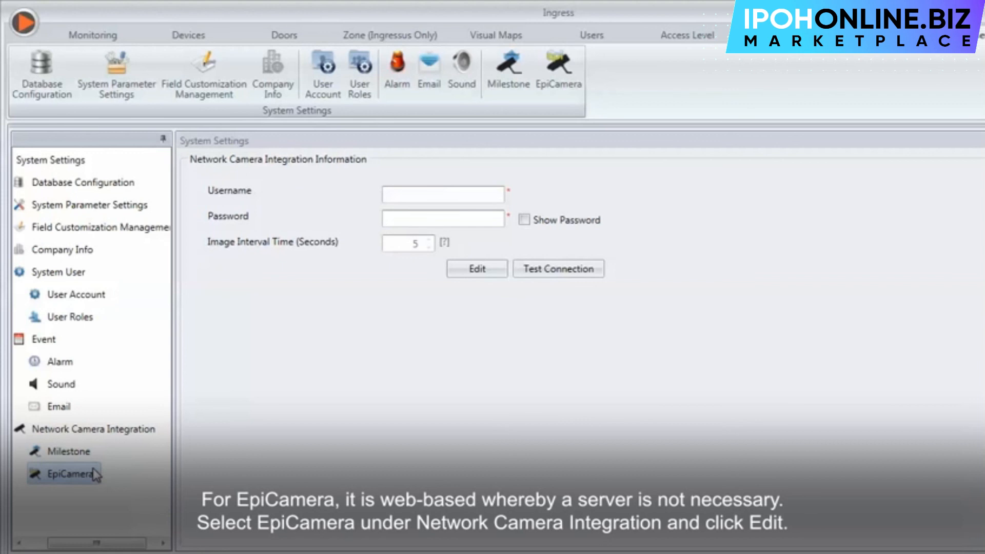
left_click(475, 268)
left_click(460, 196)
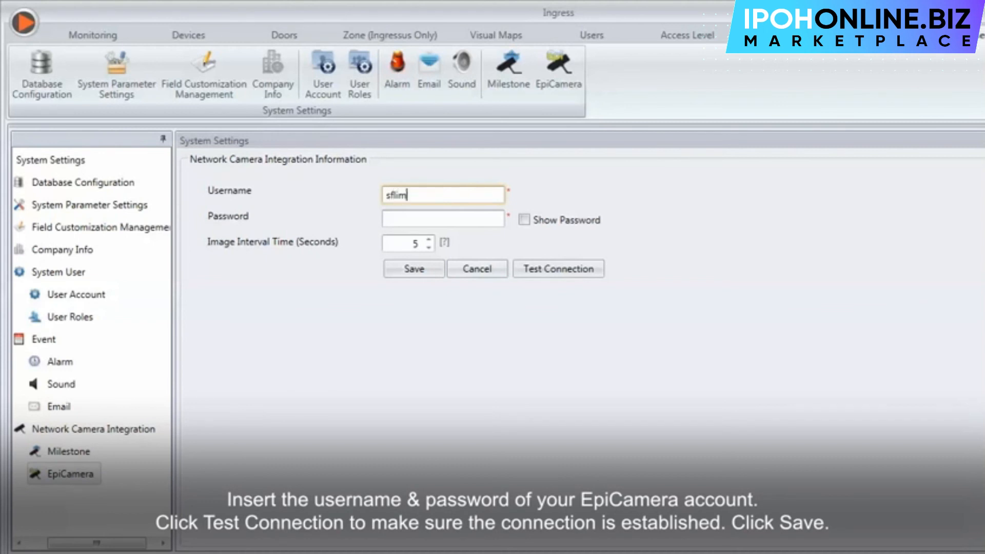
key("Tab")
type("xxxxxx")
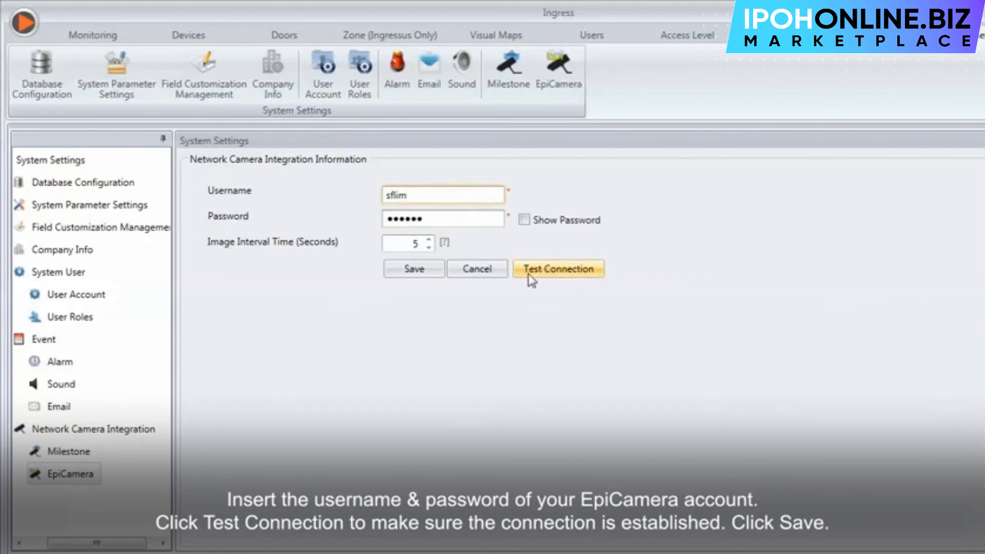
left_click(426, 270)
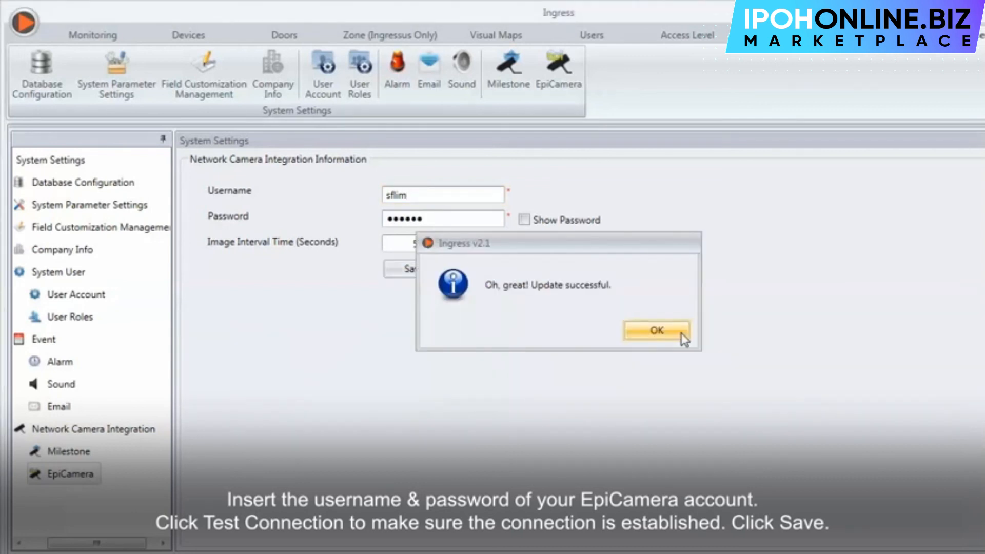
left_click(681, 333)
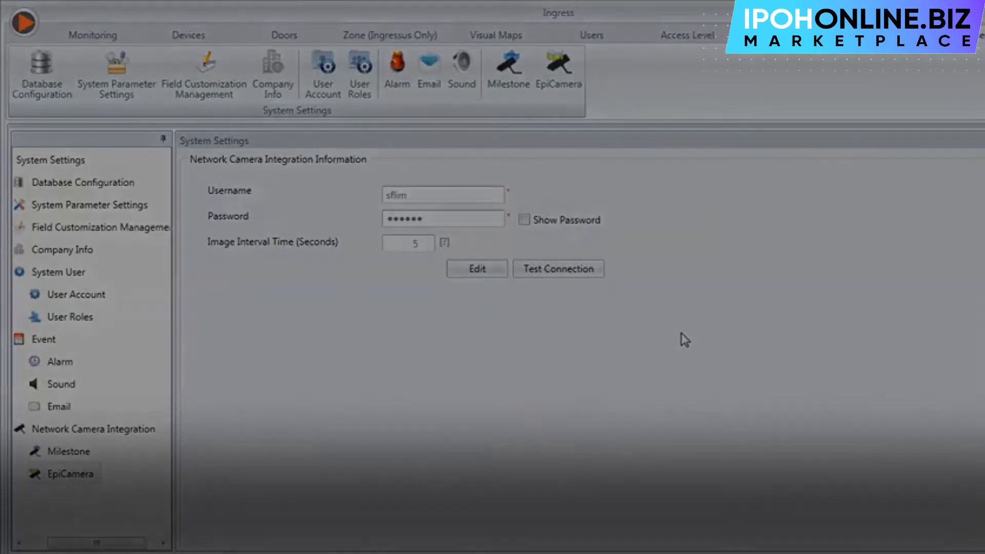